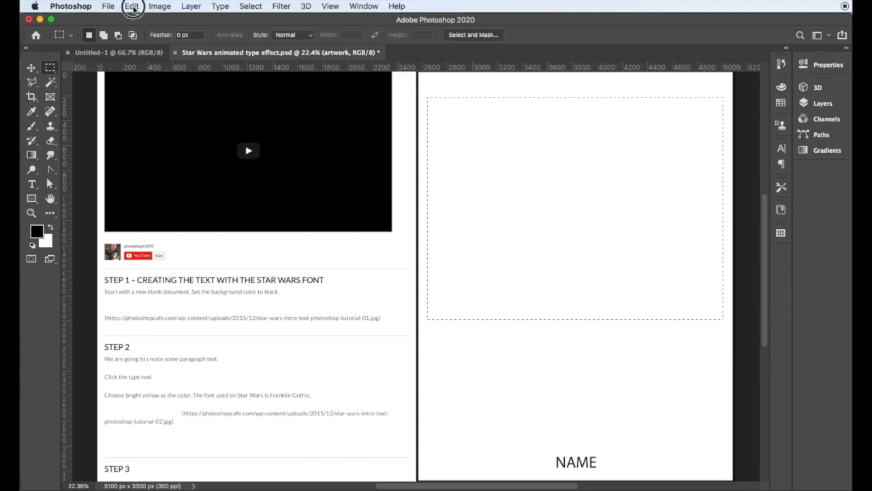
# Fill the rectangular selection above NAME with black on the artwork layer and deselect it
pyautogui.click(232, 182)
pyautogui.click(721, 172)
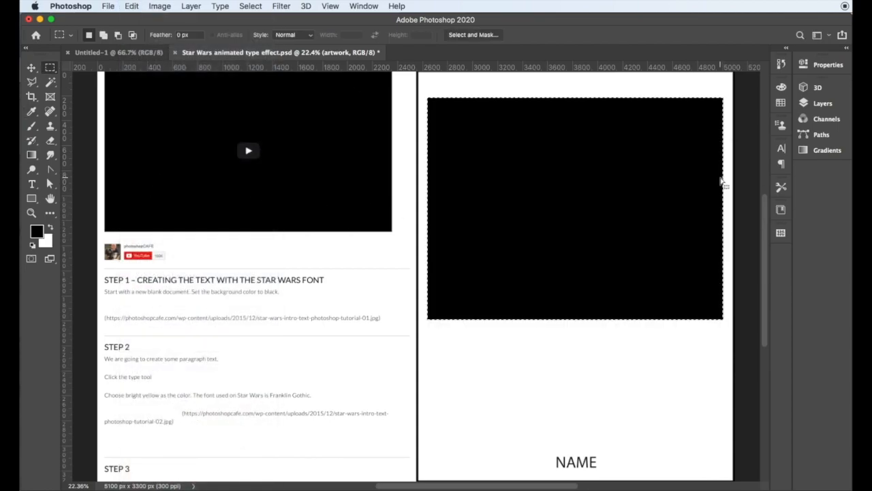
pyautogui.click(250, 6)
pyautogui.click(264, 32)
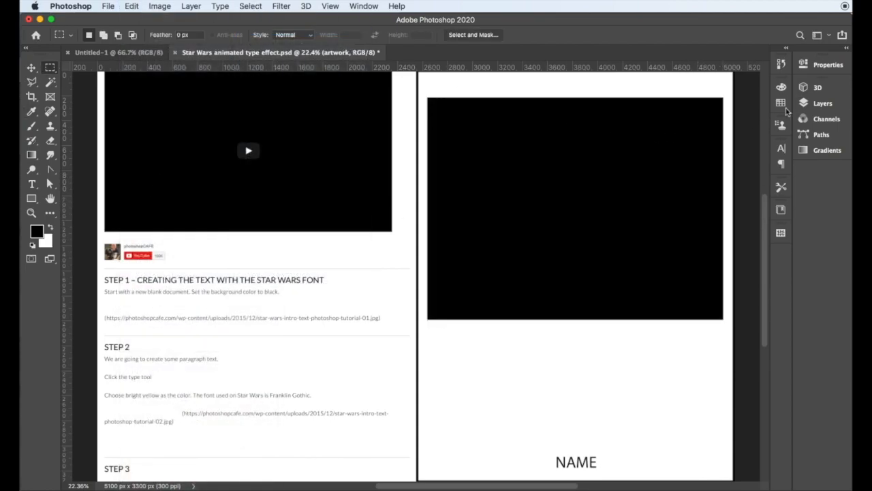
# Hide the first two instruction pages in the Directions group to reveal the third page
pyautogui.click(822, 103)
pyautogui.click(668, 273)
pyautogui.click(668, 308)
pyautogui.scroll(1, 178, 128)
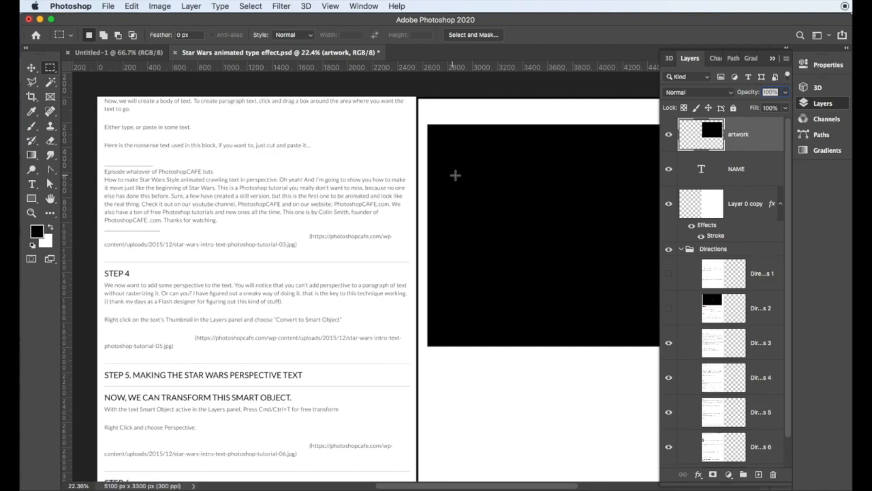
# Set up the Type tool with Helvetica Bold and a bright yellow text color
pyautogui.click(32, 184)
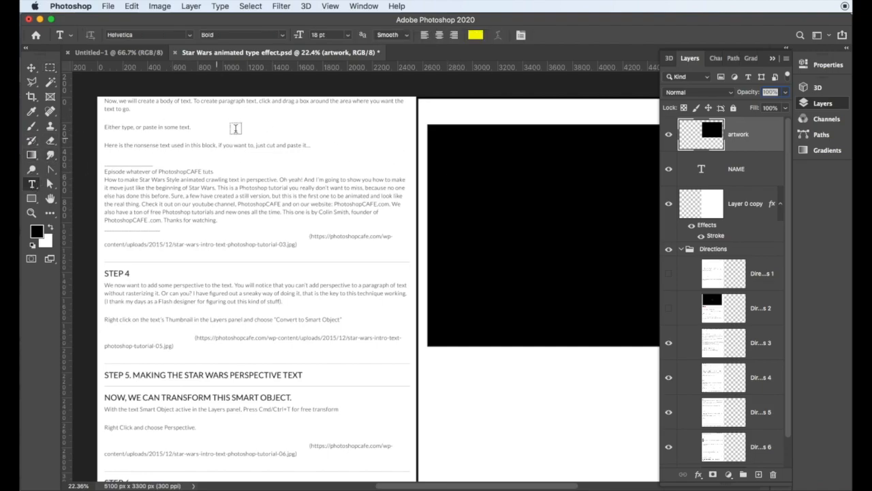
pyautogui.click(141, 34)
pyautogui.click(228, 35)
pyautogui.click(475, 34)
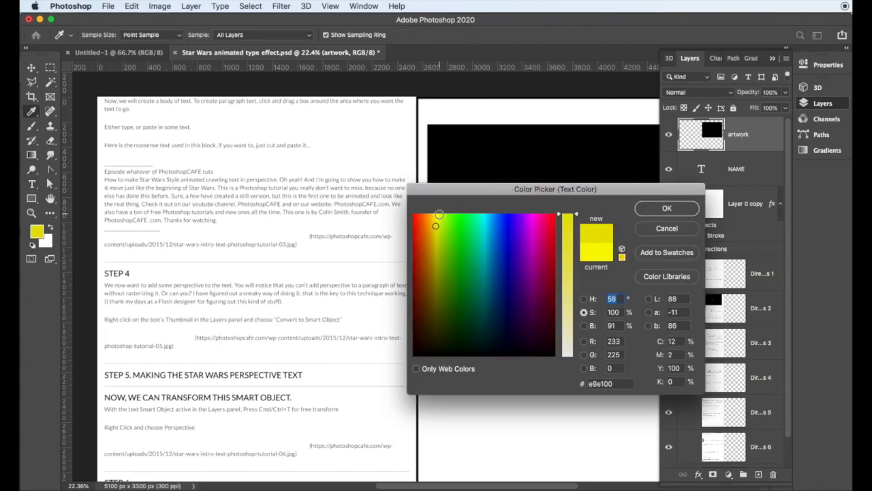
pyautogui.click(666, 208)
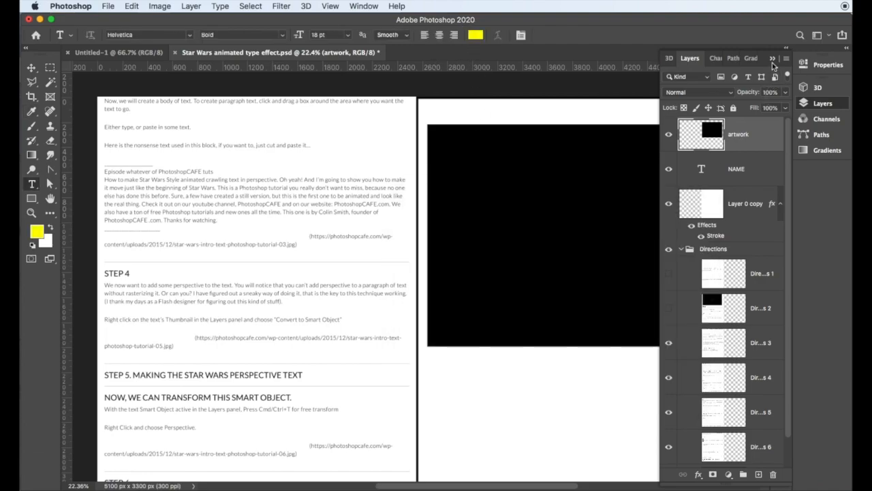
# Create a paragraph text box spanning most of the black rectangle, paste the school closure announcement into it and commit the text
pyautogui.click(786, 48)
pyautogui.moveTo(441, 131); pyautogui.dragTo(708, 339)
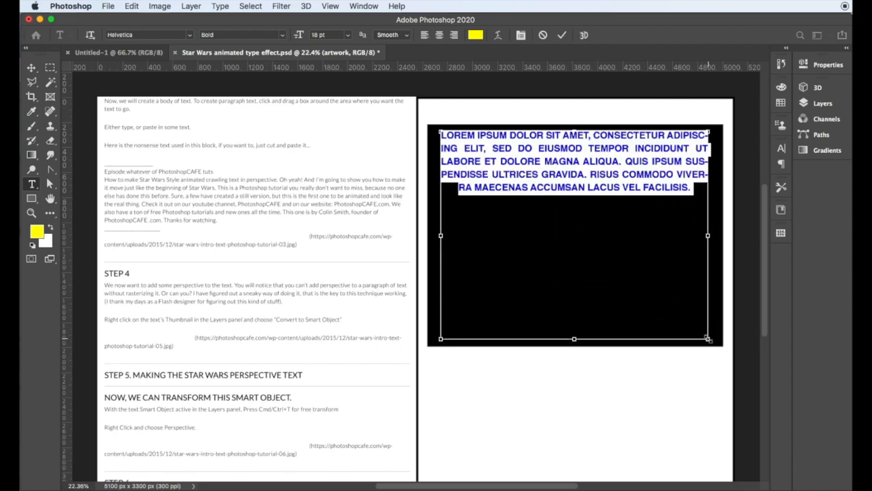
pyautogui.press('super+v')
pyautogui.scroll(-1, 641, 290)
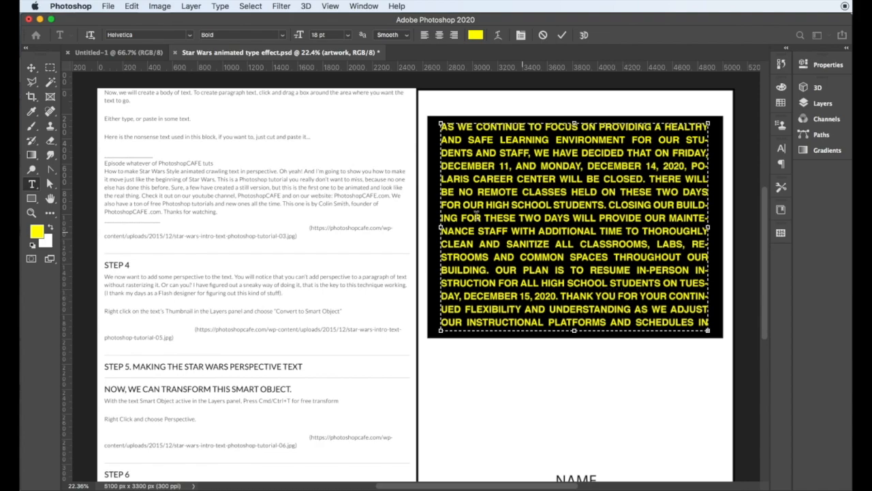
pyautogui.click(188, 269)
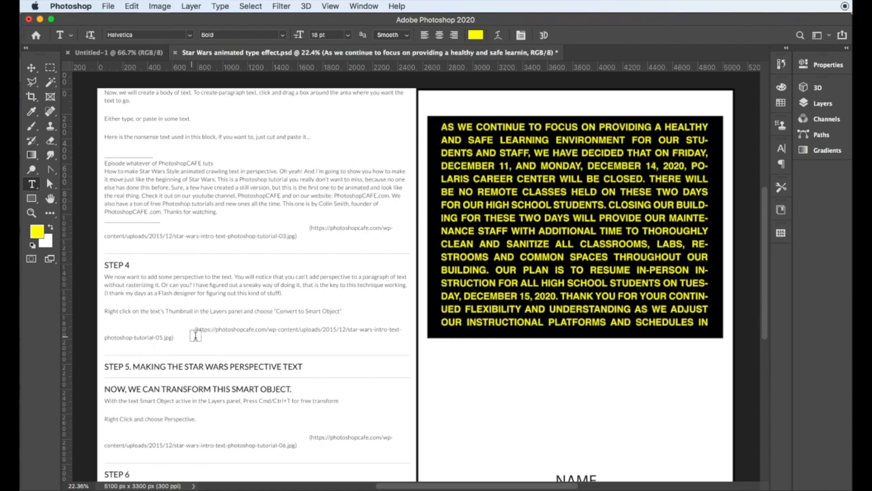
# Examine the announcement text layer by switching its visibility off and on and reviewing the transform options offered for it
pyautogui.scroll(-4, 224, 332)
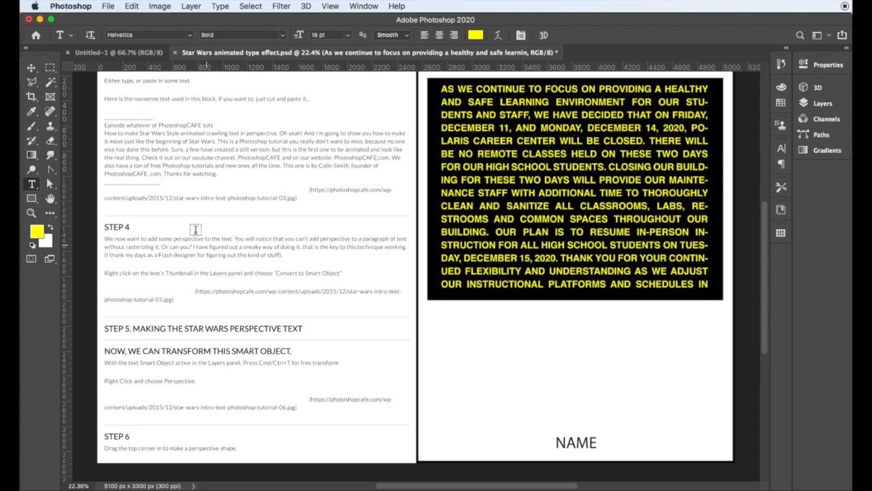
pyautogui.click(32, 67)
pyautogui.click(823, 104)
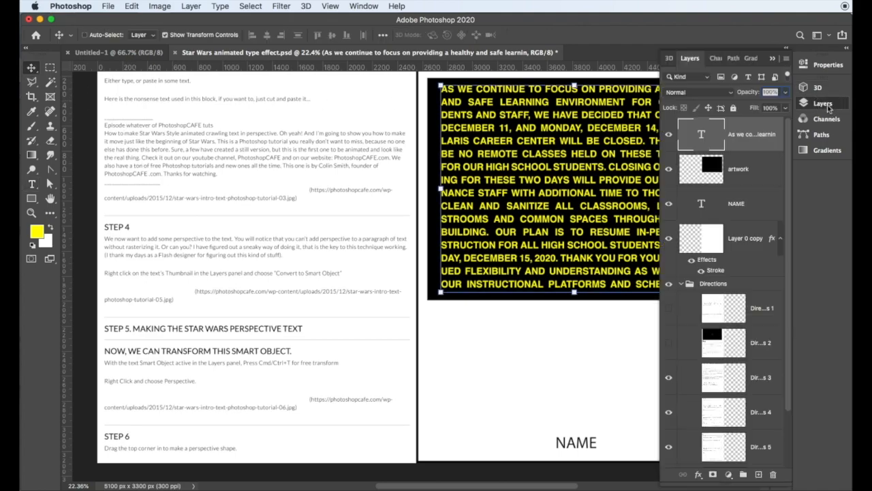
pyautogui.click(668, 135)
pyautogui.click(669, 135)
pyautogui.click(131, 6)
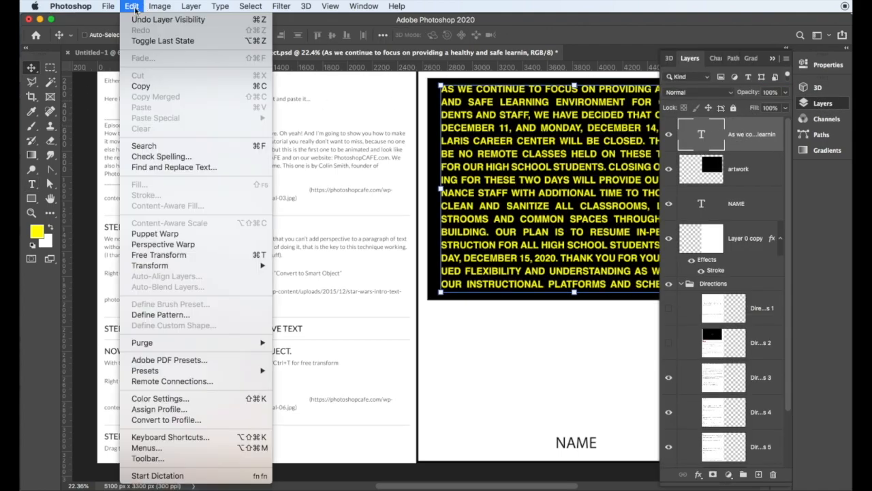
pyautogui.moveTo(163, 265)
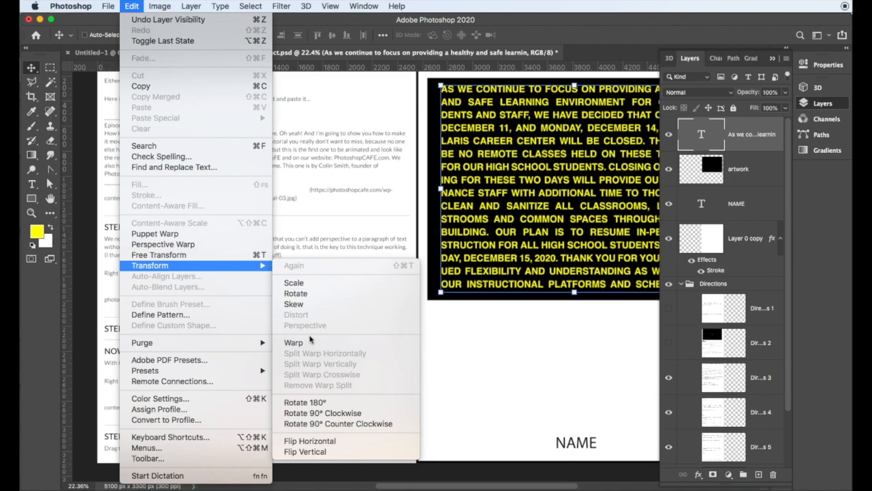
pyautogui.click(590, 126)
# Convert the announcement text layer to a smart object
pyautogui.rightClick(748, 128)
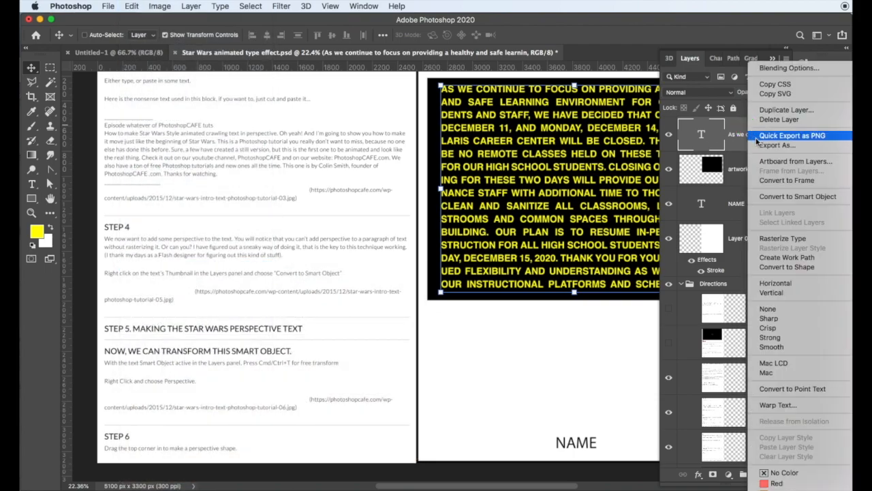
pyautogui.click(770, 198)
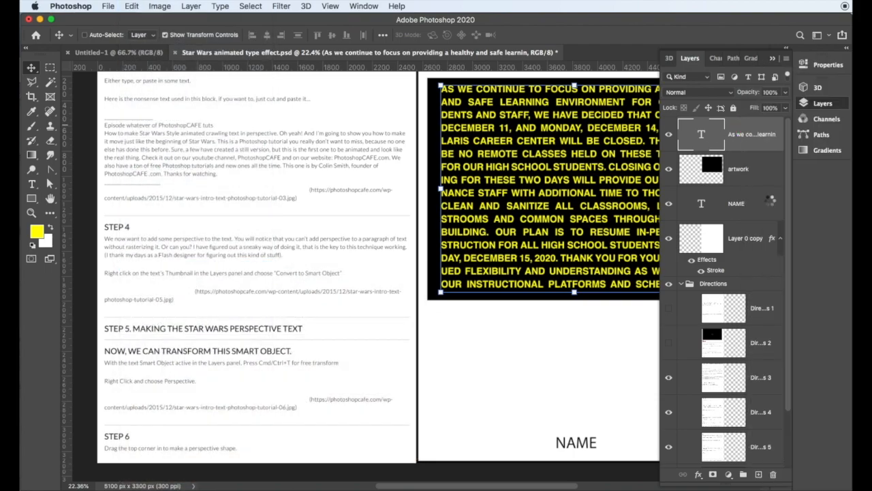
pyautogui.click(772, 59)
pyautogui.click(132, 6)
pyautogui.moveTo(170, 267)
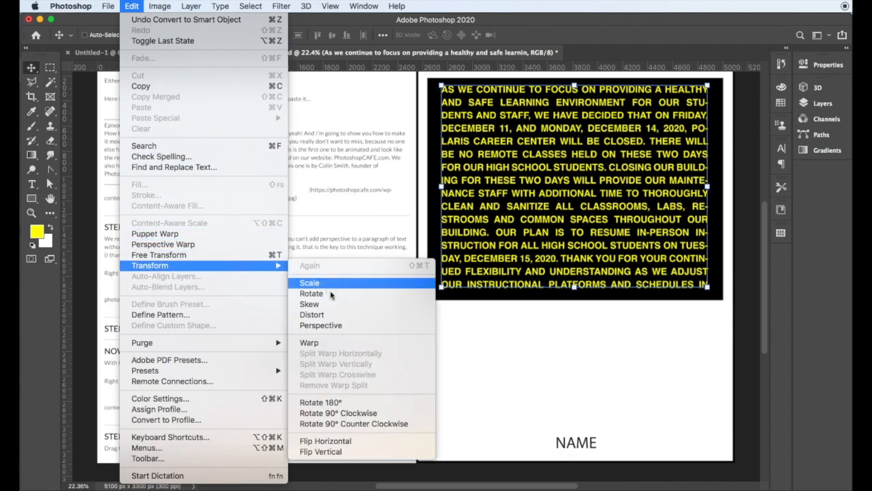
pyautogui.click(327, 325)
pyautogui.moveTo(441, 87); pyautogui.dragTo(485, 86)
pyautogui.moveTo(441, 286); pyautogui.dragTo(430, 289)
pyautogui.moveTo(575, 289); pyautogui.dragTo(572, 297)
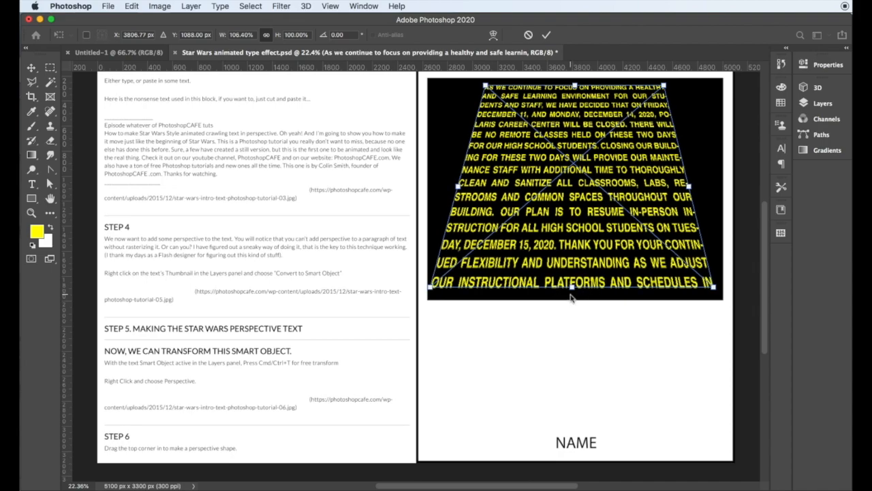
pyautogui.press('Escape')
# Apply a Perspective transform to the text smart object, pulling its upper corners well inward and its lower corners slightly outward
pyautogui.press('super+t')
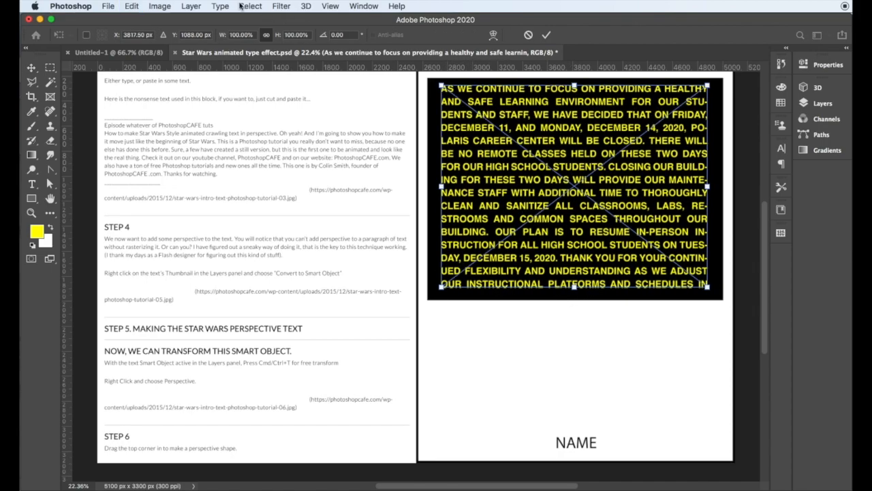
pyautogui.click(131, 5)
pyautogui.moveTo(161, 271)
pyautogui.click(318, 326)
pyautogui.moveTo(441, 86); pyautogui.dragTo(457, 86)
pyautogui.moveTo(443, 290); pyautogui.dragTo(430, 287)
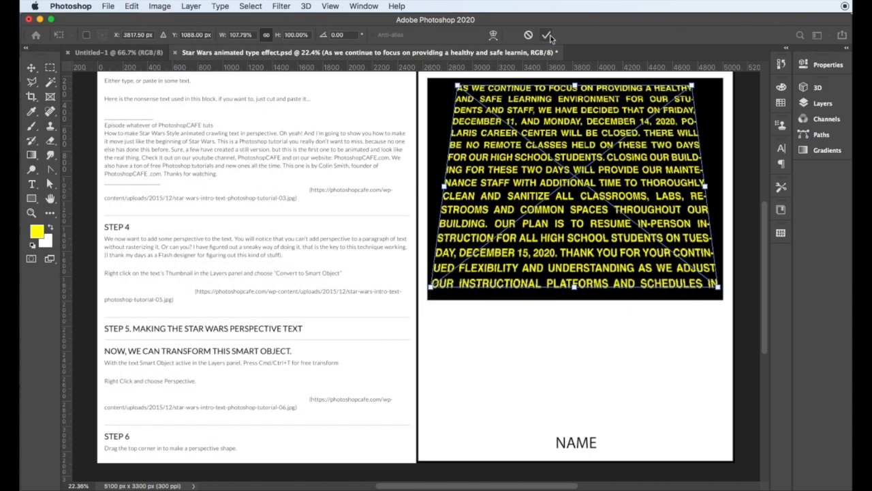
pyautogui.moveTo(457, 87); pyautogui.dragTo(502, 87)
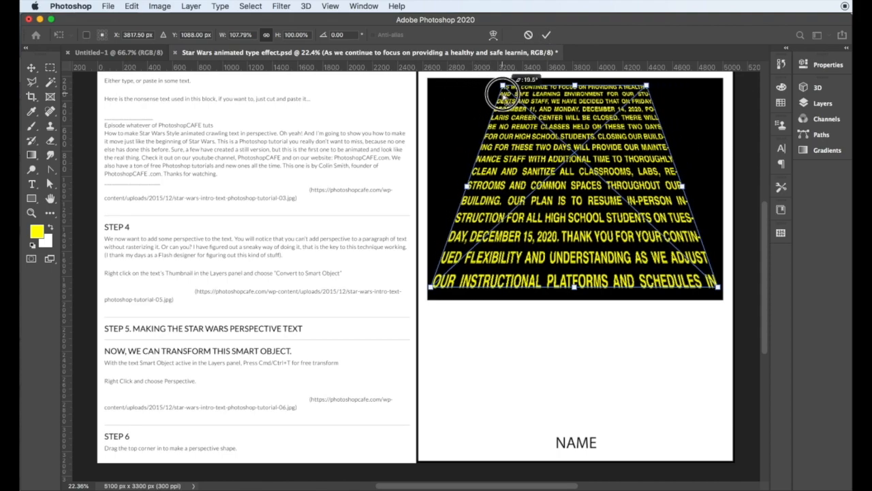
pyautogui.click(545, 35)
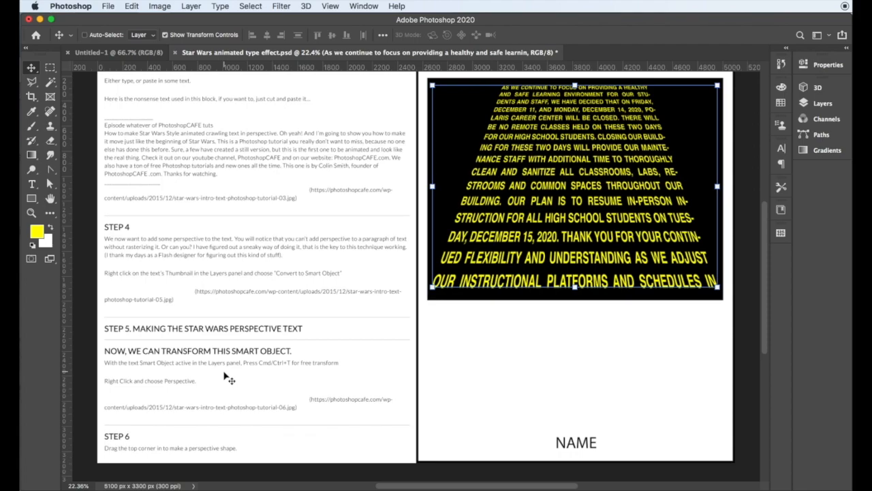
# Hide the third instruction page in the Directions group and nudge the perspective text slightly to the right
pyautogui.click(823, 103)
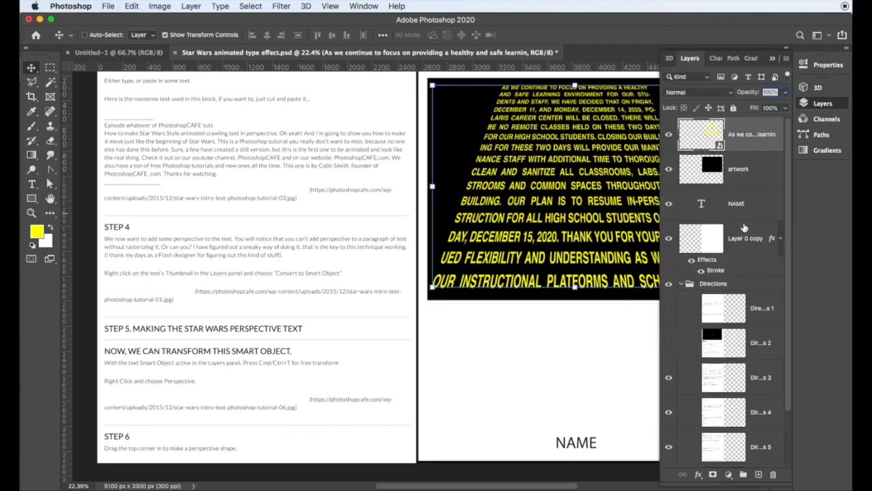
pyautogui.click(669, 376)
pyautogui.scroll(2, 234, 130)
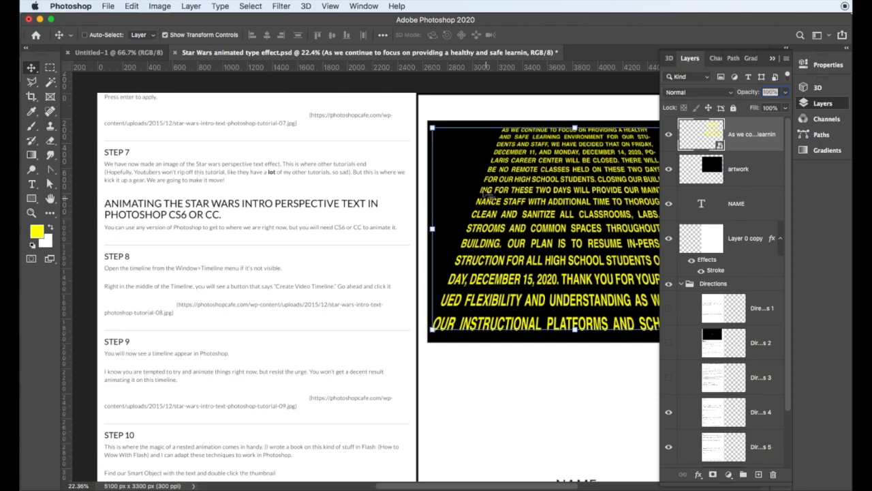
pyautogui.moveTo(571, 163); pyautogui.dragTo(573, 163)
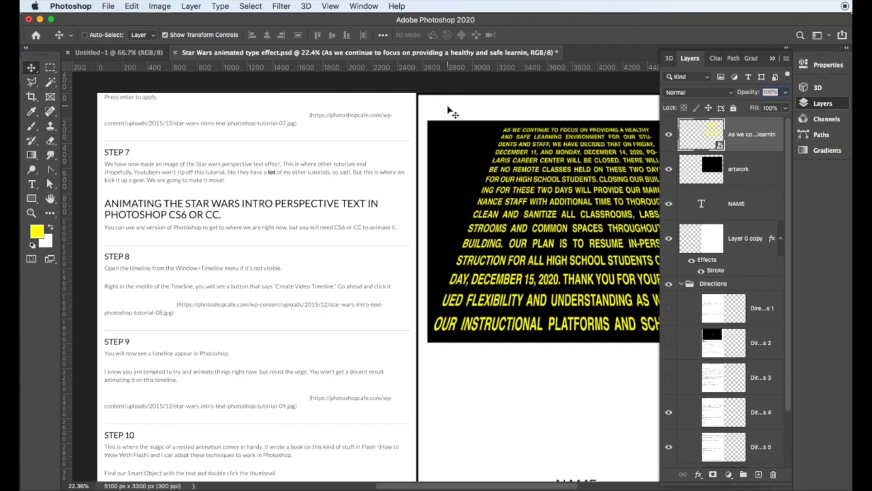
# Show the Timeline and create a video timeline for the document
pyautogui.click(363, 6)
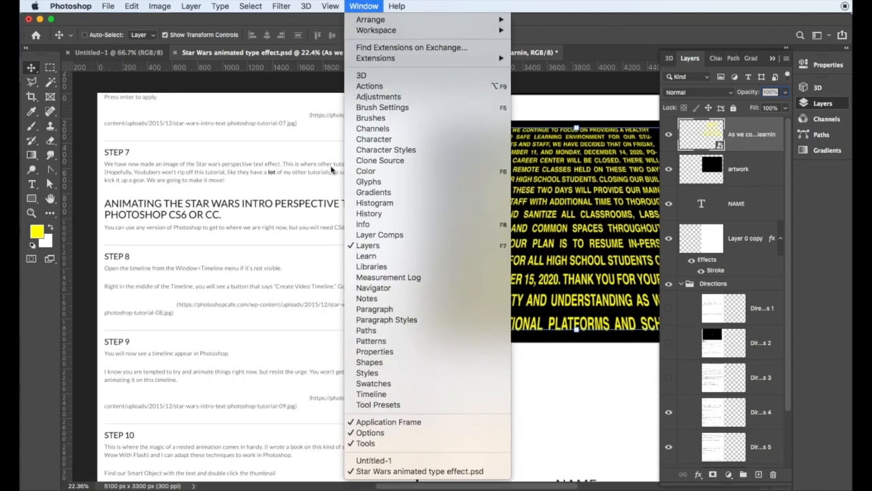
pyautogui.click(371, 392)
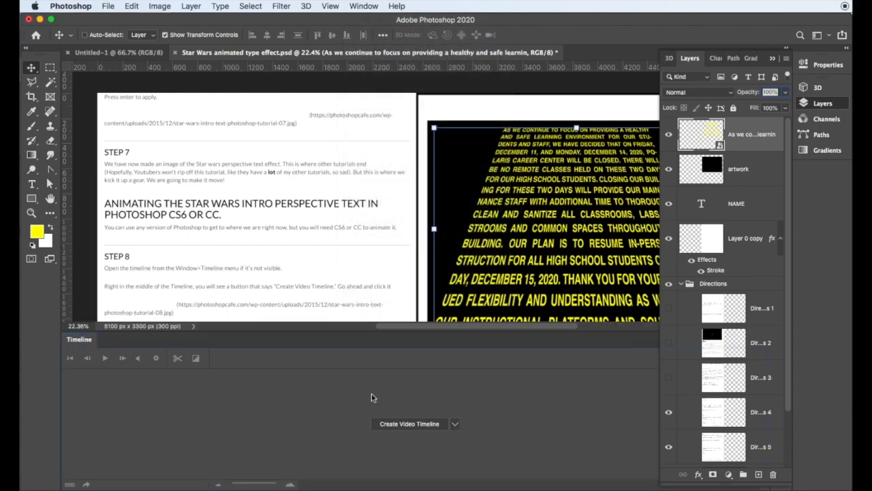
pyautogui.click(417, 425)
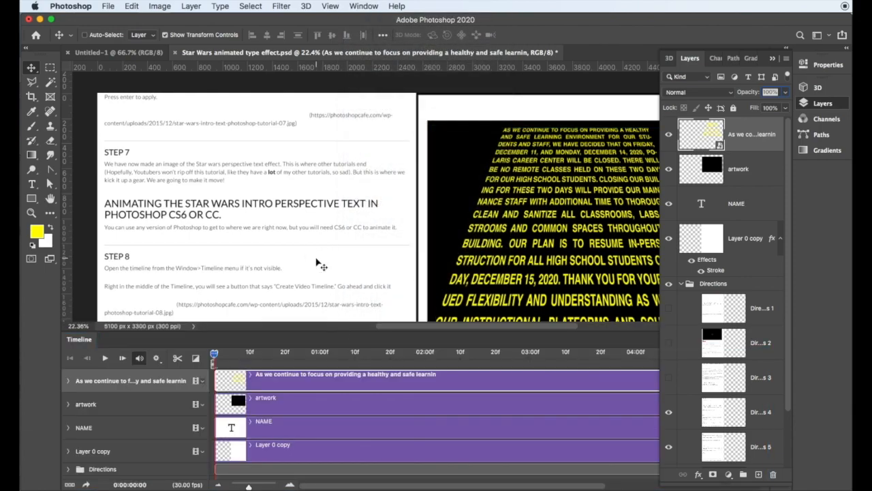
# Read through steps 8 to 10 of the instructions and hide the fourth page to reveal step 11
pyautogui.scroll(-3, 320, 258)
pyautogui.scroll(-3, 327, 256)
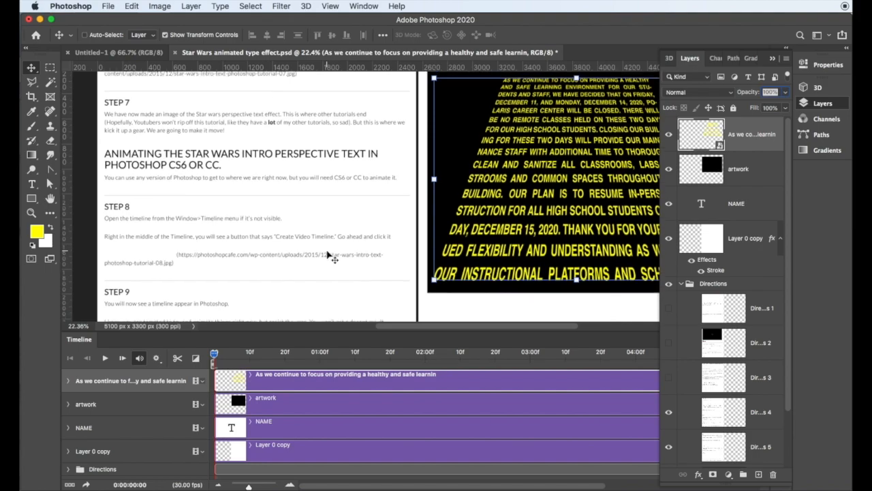
pyautogui.scroll(-8, 299, 259)
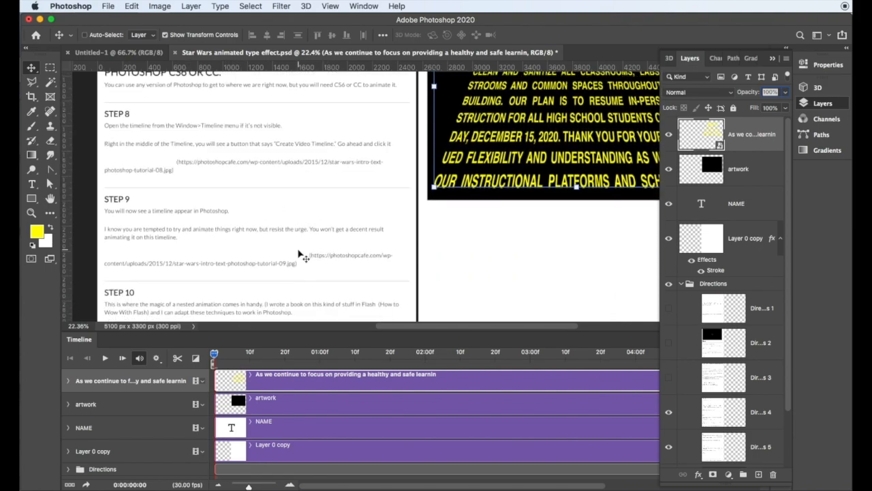
pyautogui.scroll(-1, 301, 256)
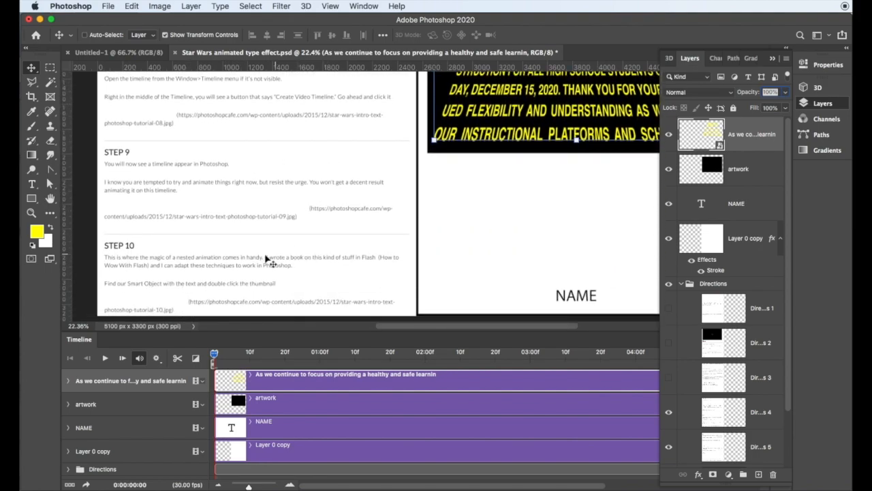
pyautogui.scroll(-1, 327, 267)
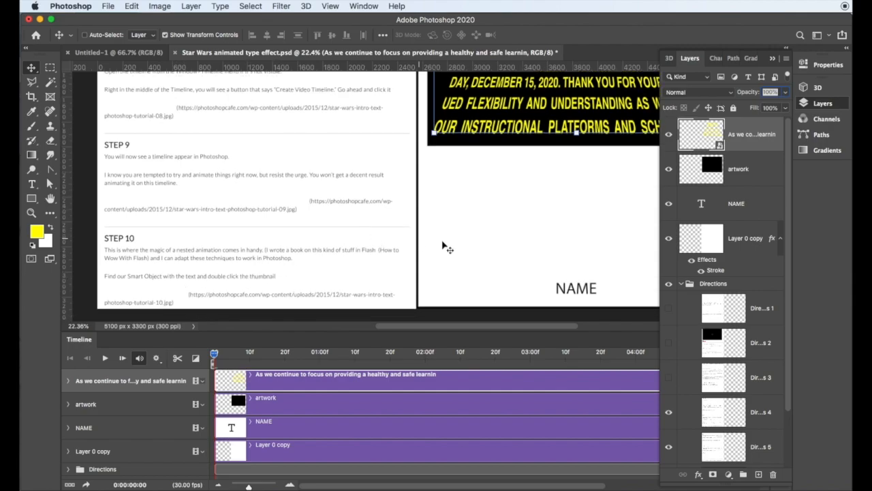
pyautogui.click(669, 413)
pyautogui.scroll(12, 242, 142)
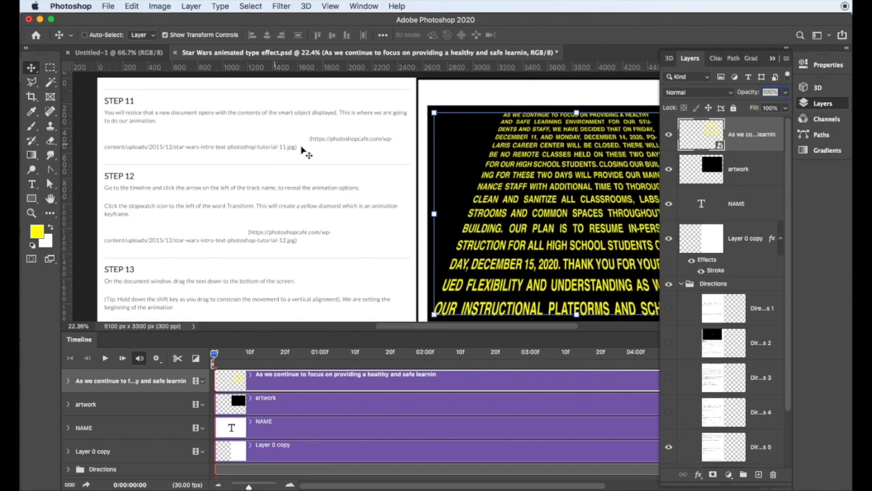
# Open the contents of the text smart object and arrange the documents 2-up Vertical so the instructions show beside it
pyautogui.doubleClick(713, 133)
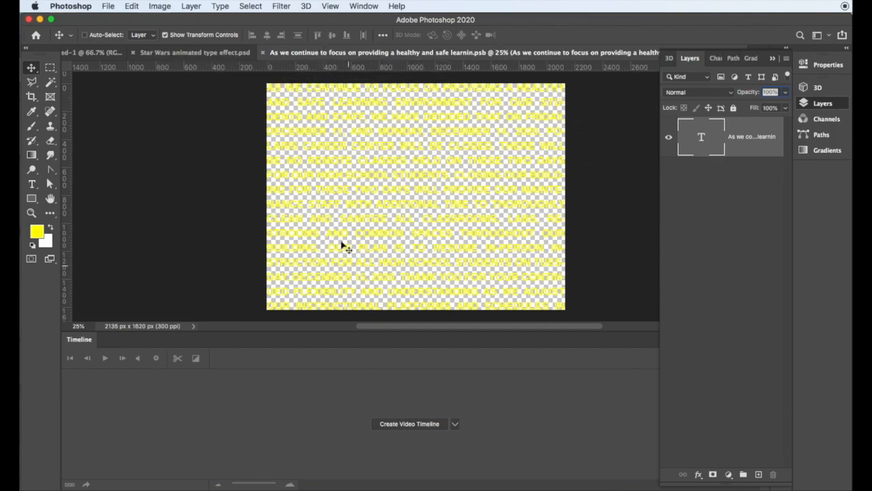
pyautogui.click(367, 9)
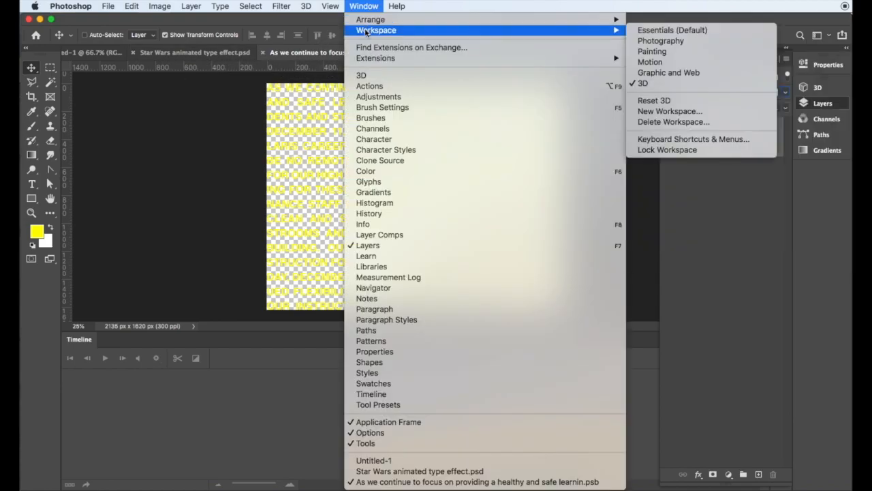
pyautogui.moveTo(626, 29)
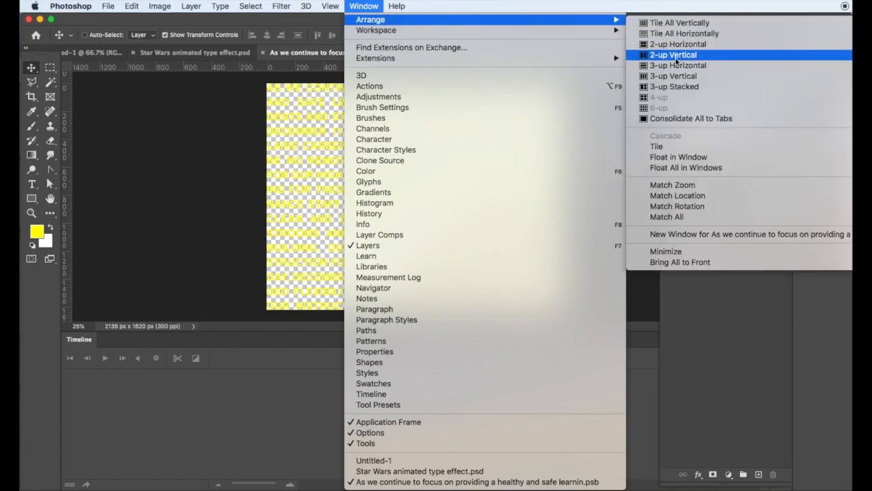
pyautogui.click(671, 56)
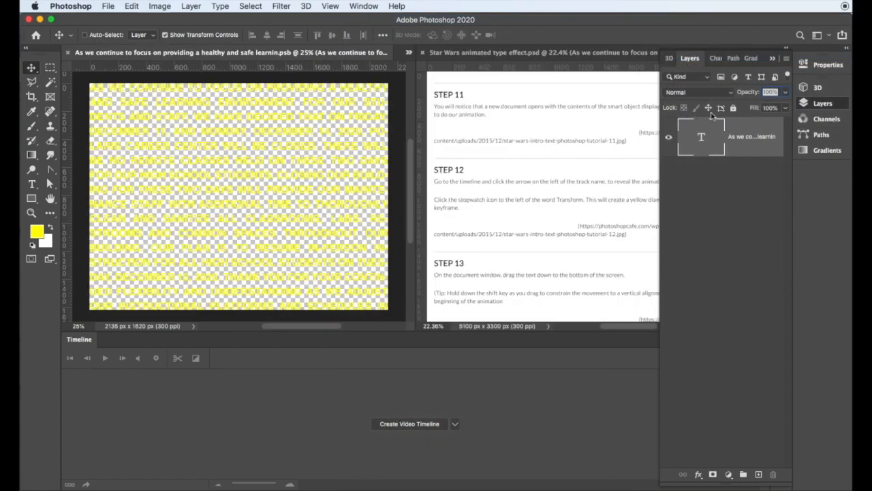
pyautogui.click(772, 59)
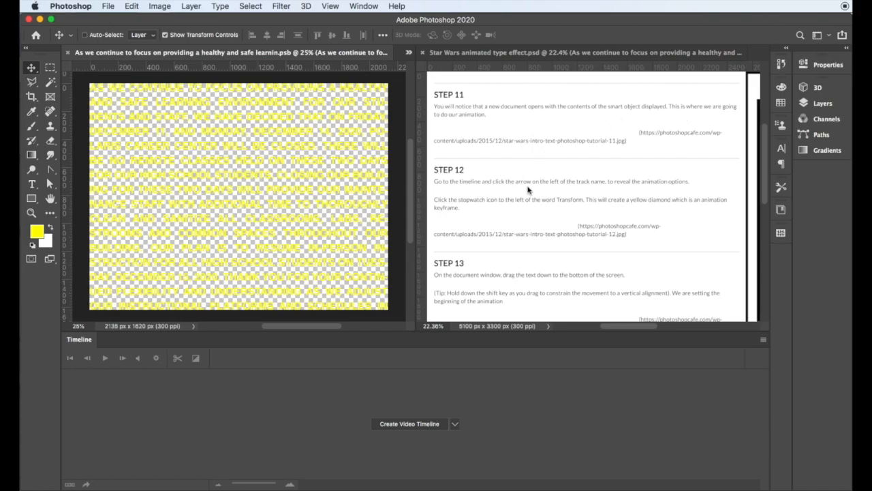
# Create a video timeline for the smart object's text and add a Transform keyframe at the first frame
pyautogui.click(411, 424)
pyautogui.click(68, 380)
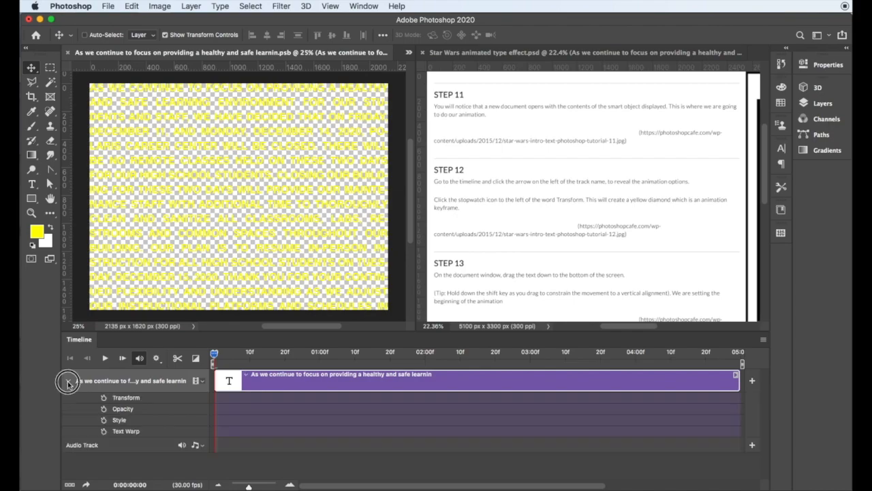
pyautogui.click(104, 398)
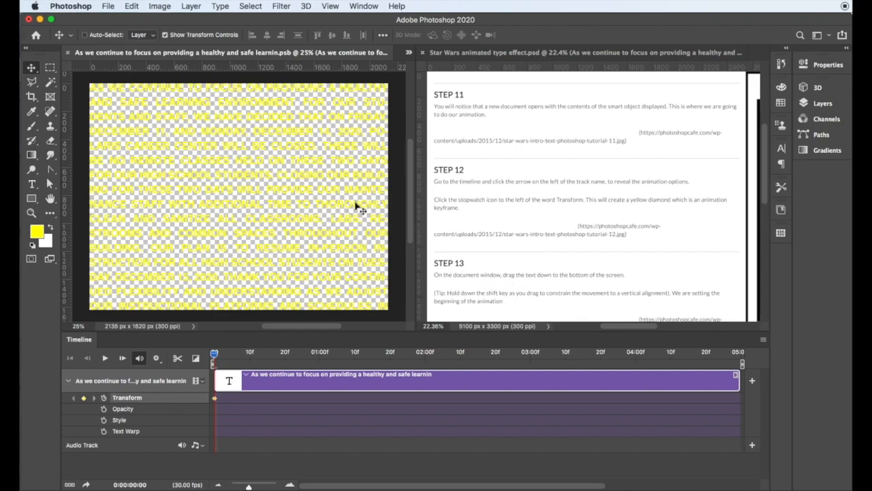
# Move the text straight down to the canvas's lower edge for the start of the animation
pyautogui.click(292, 93)
pyautogui.moveTo(292, 93); pyautogui.dragTo(287, 192)
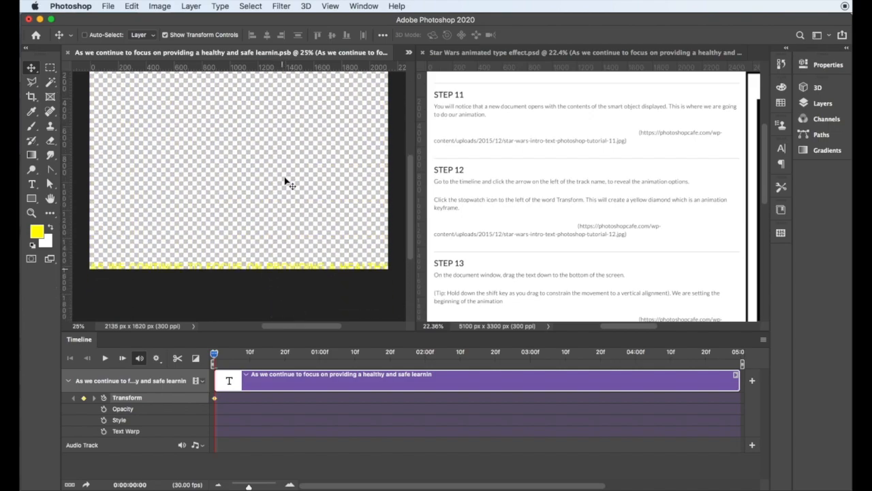
# Set the end of the animation by moving the playhead to the last frame and moving the text up until it fills the canvas
pyautogui.scroll(-5, 498, 205)
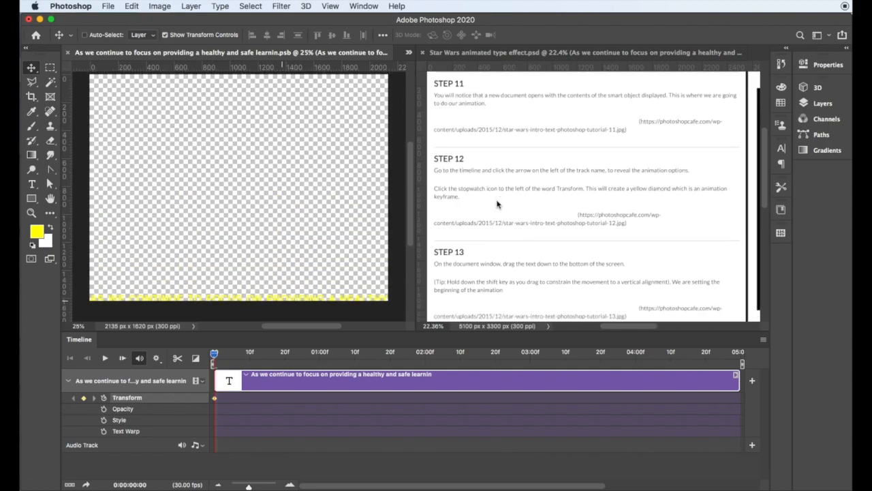
pyautogui.scroll(-5, 497, 205)
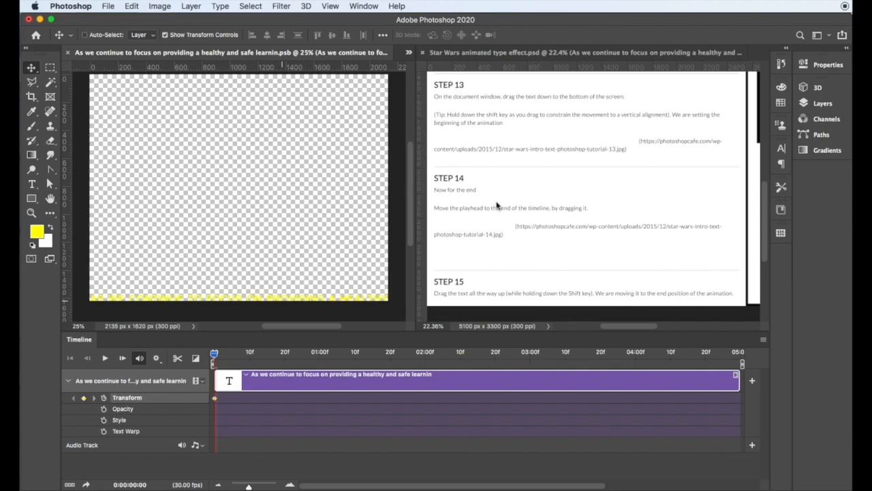
pyautogui.moveTo(215, 355); pyautogui.dragTo(738, 351)
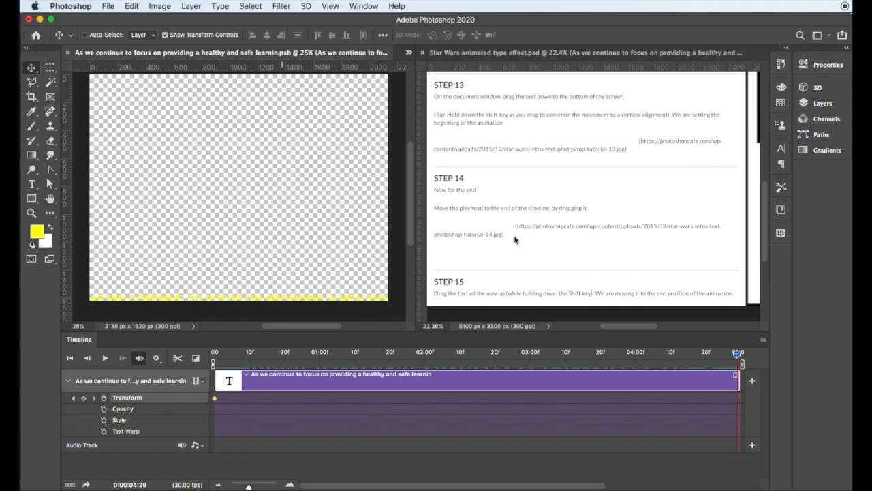
pyautogui.moveTo(354, 300); pyautogui.dragTo(349, 269)
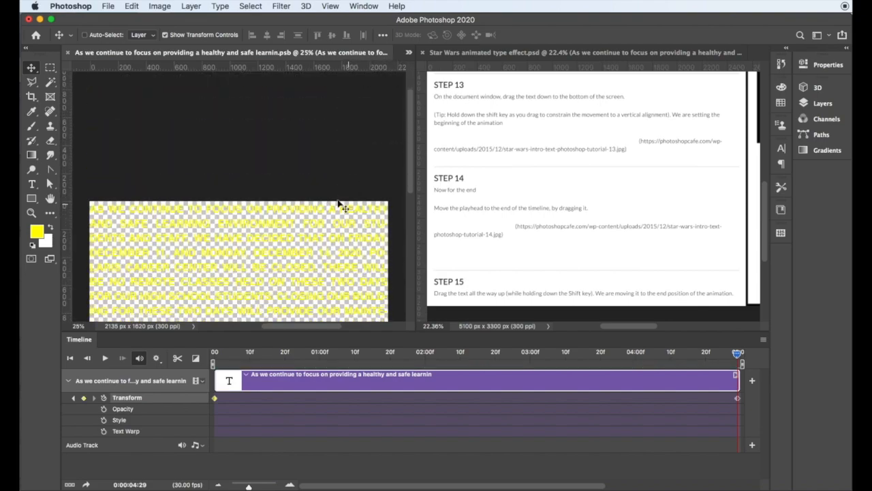
# In the Star Wars document, hide the fifth instruction page in the Directions group to read steps 16 to 18
pyautogui.click(535, 249)
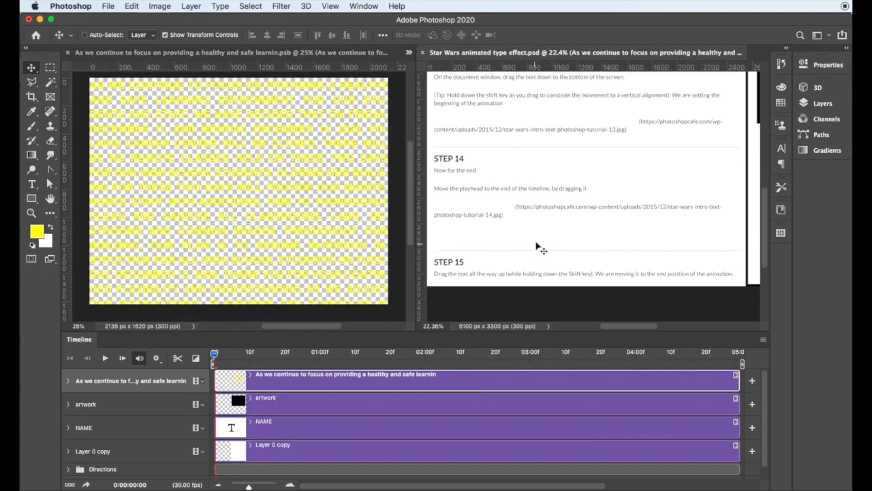
pyautogui.click(822, 106)
pyautogui.scroll(-10, 566, 171)
pyautogui.scroll(4, 570, 171)
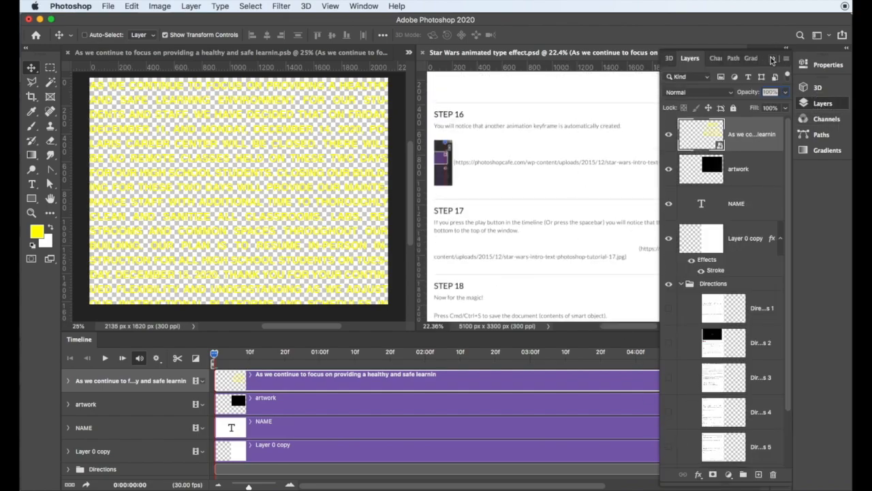
pyautogui.click(772, 59)
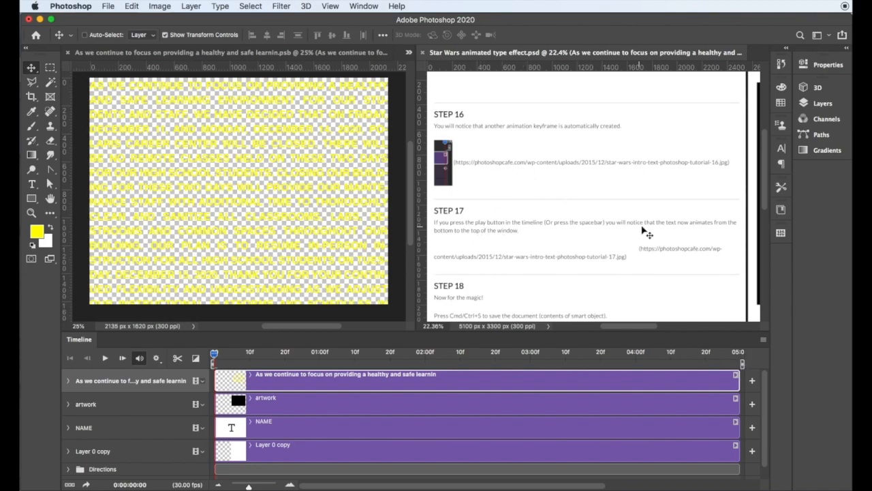
# Play the text animation briefly in the smart object's document and stop it
pyautogui.click(356, 274)
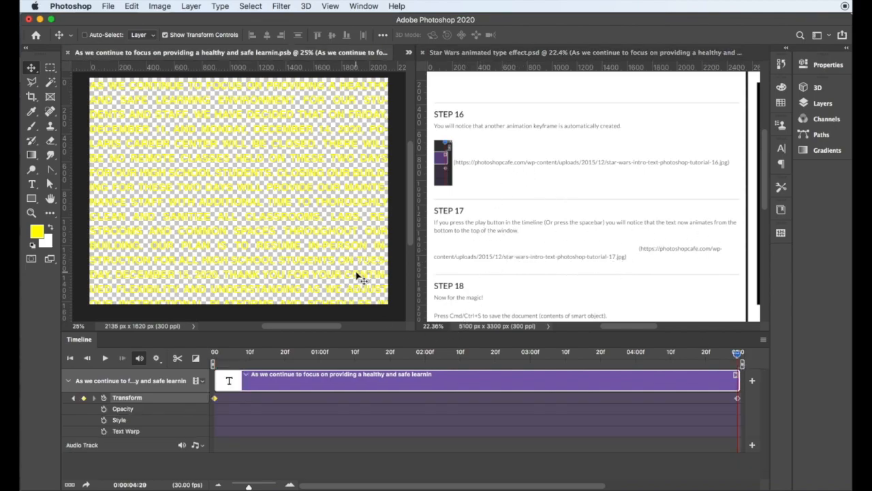
pyautogui.press('space')
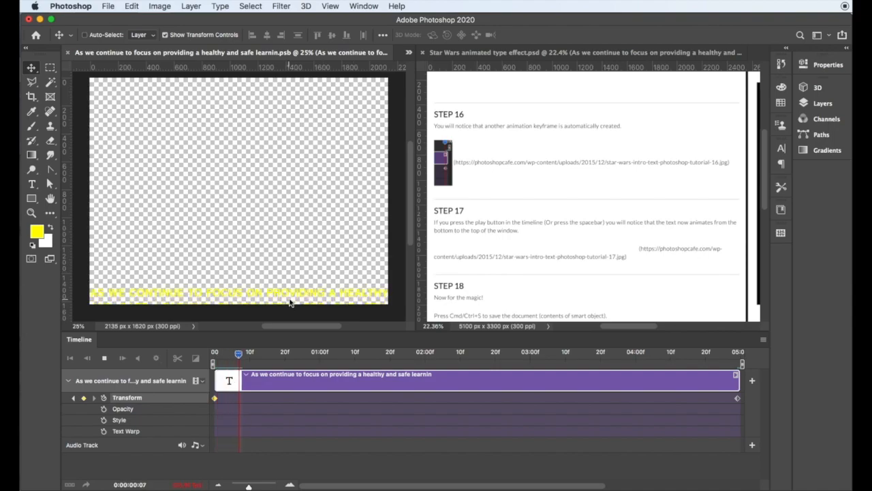
pyautogui.press('space')
# Return to the Star Wars document, read step 18 and save the document
pyautogui.click(505, 263)
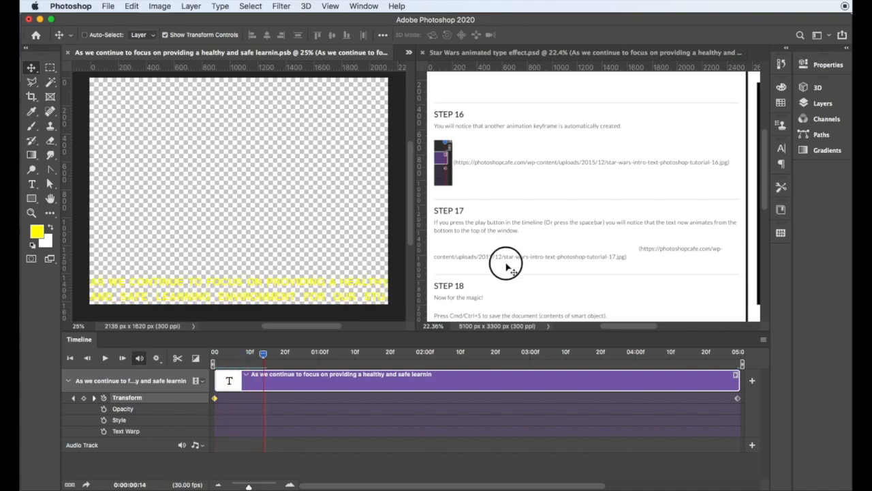
pyautogui.scroll(-2, 511, 244)
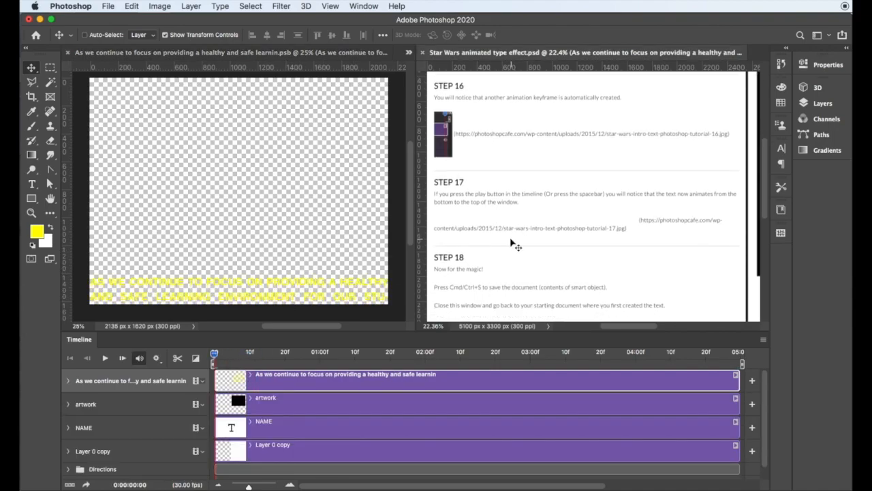
pyautogui.click(109, 8)
pyautogui.click(129, 117)
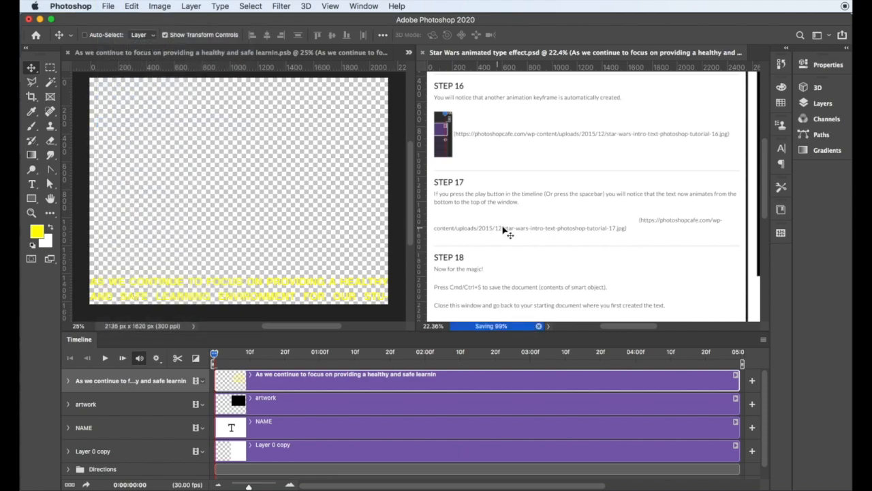
# Save and close the smart object's contents document, and close the Untitled-1 document as well
pyautogui.scroll(-3, 518, 229)
pyautogui.click(128, 104)
pyautogui.click(106, 8)
pyautogui.click(128, 80)
pyautogui.click(595, 203)
pyautogui.click(332, 194)
pyautogui.press('super+s')
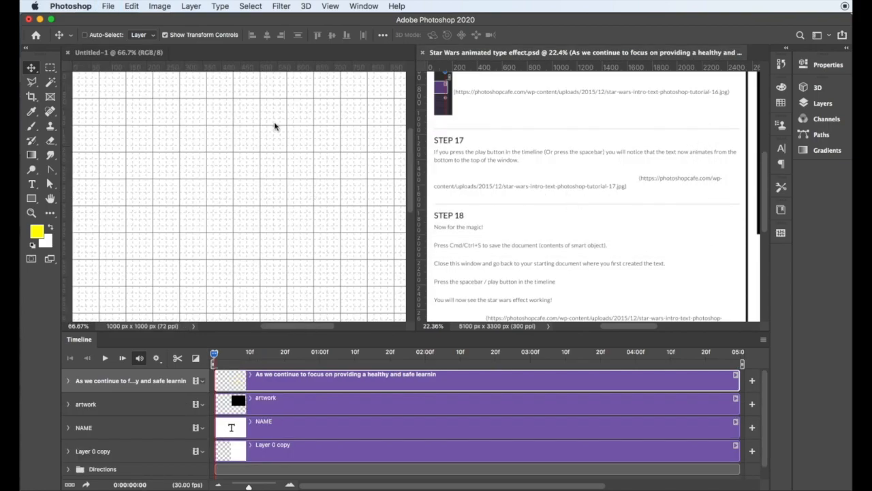
pyautogui.click(68, 53)
# Switch to the Rectangular Marquee tool and play the perspective text crawl in the Star Wars document
pyautogui.scroll(-5, 237, 196)
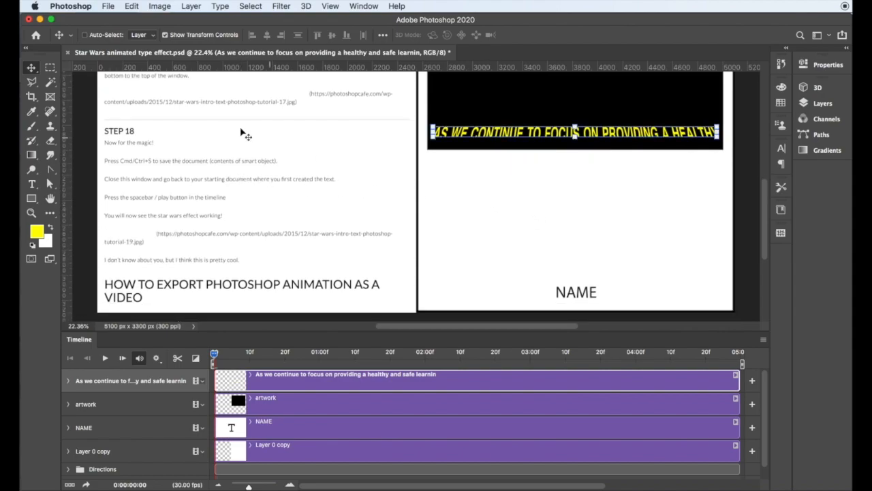
pyautogui.press('m')
pyautogui.press('space')
pyautogui.scroll(4, 515, 204)
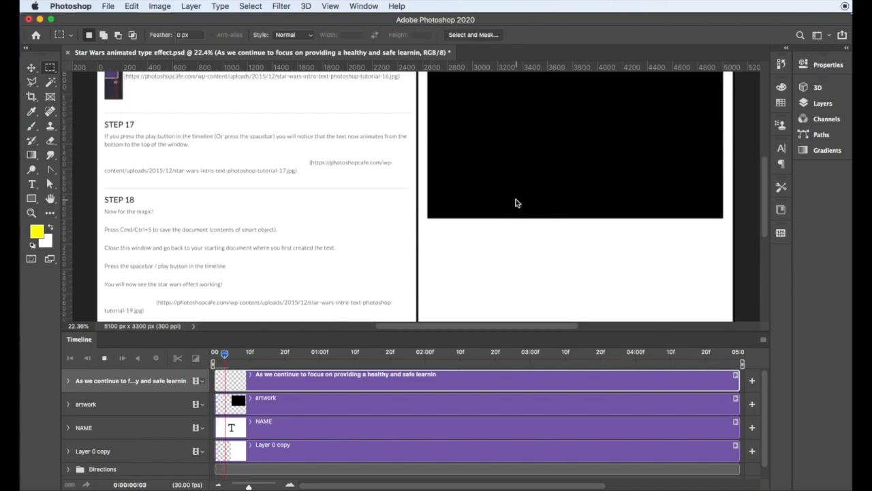
pyautogui.scroll(5, 516, 203)
pyautogui.scroll(-2, 516, 203)
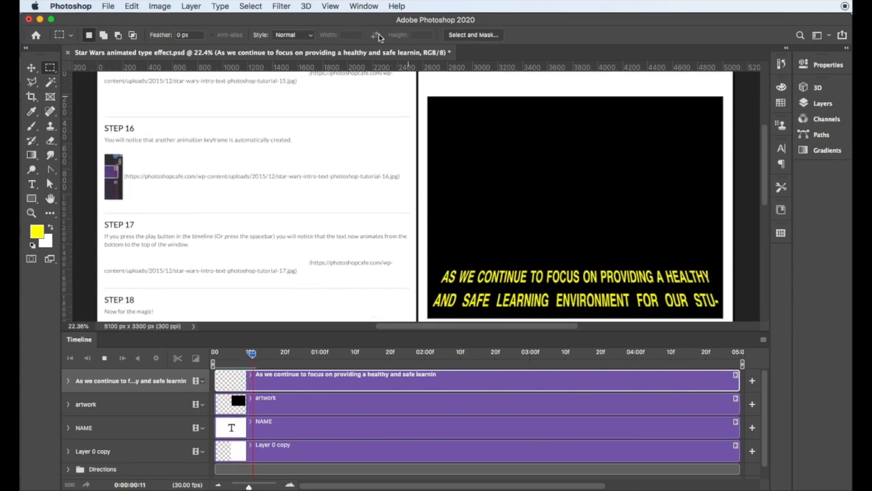
# Hide the Timeline to watch the crawl on the larger page view, and show the Timeline again
pyautogui.click(363, 6)
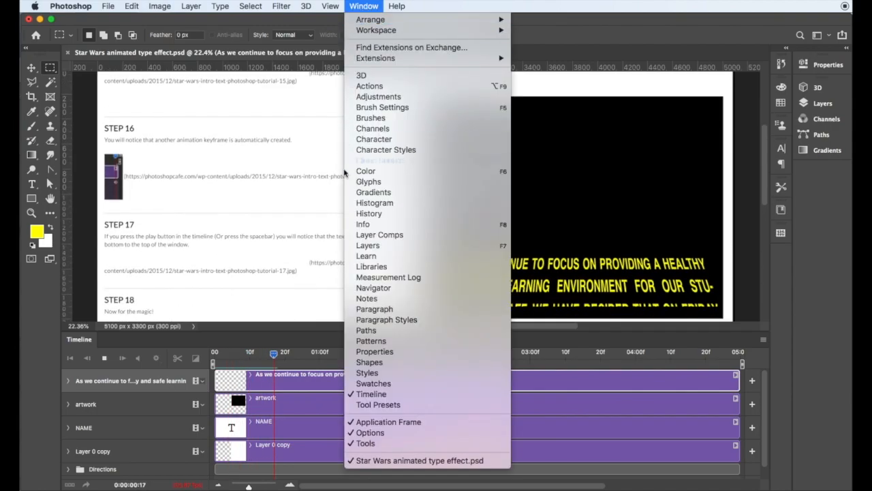
pyautogui.click(371, 394)
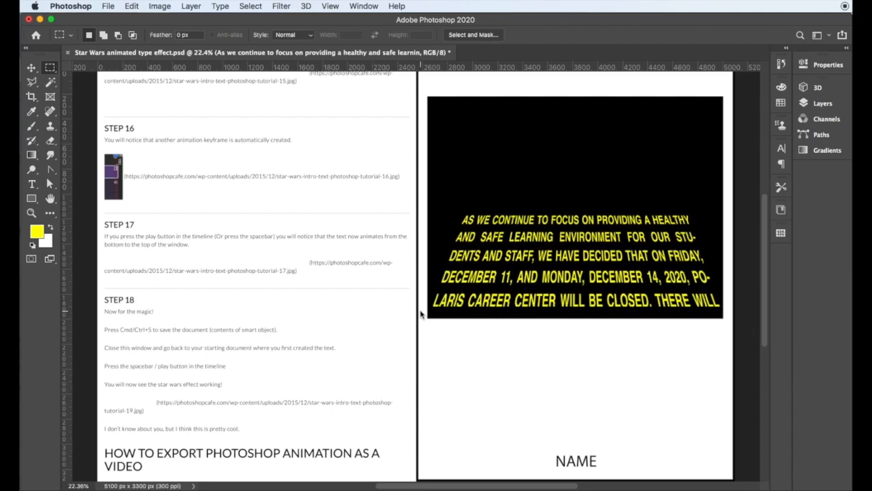
pyautogui.click(363, 6)
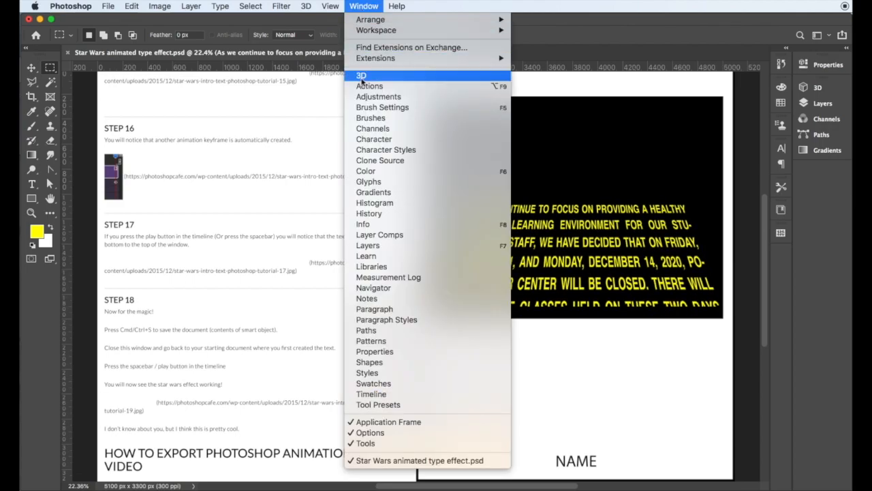
pyautogui.click(371, 394)
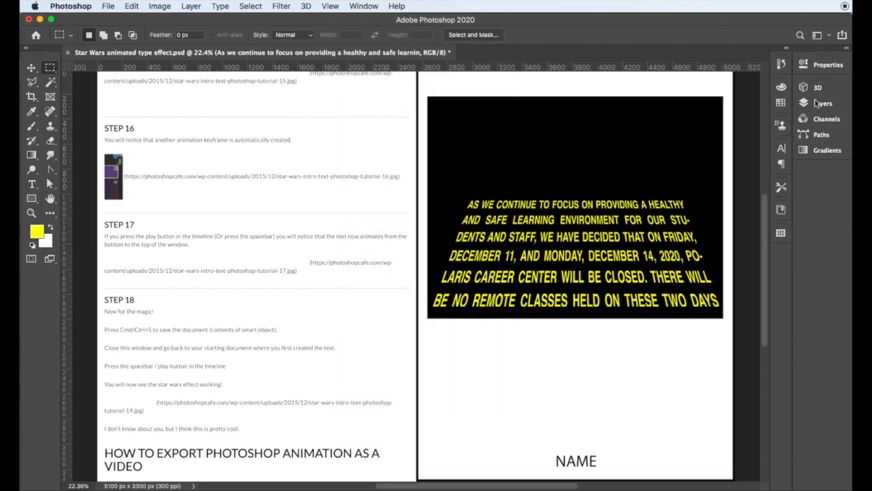
pyautogui.click(817, 103)
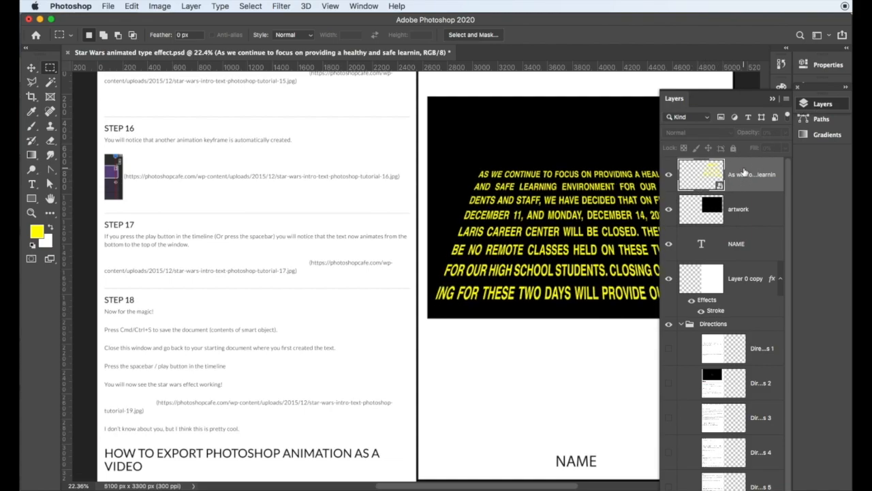
pyautogui.click(773, 100)
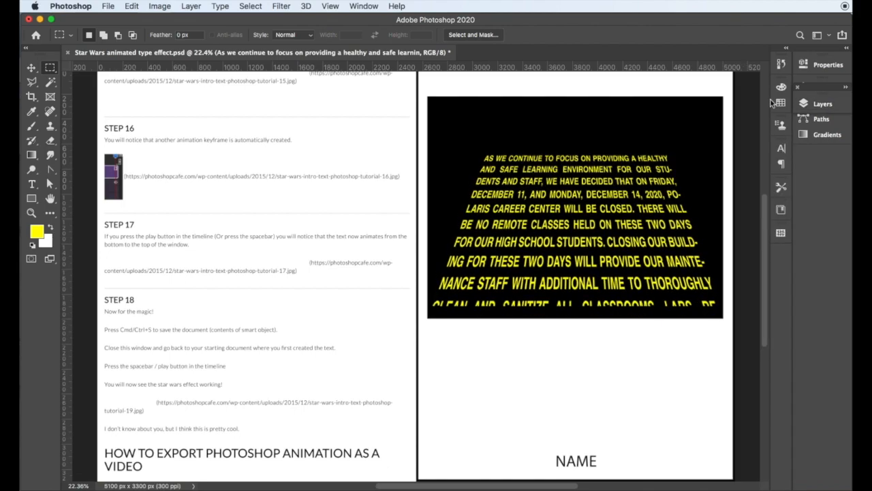
pyautogui.click(363, 6)
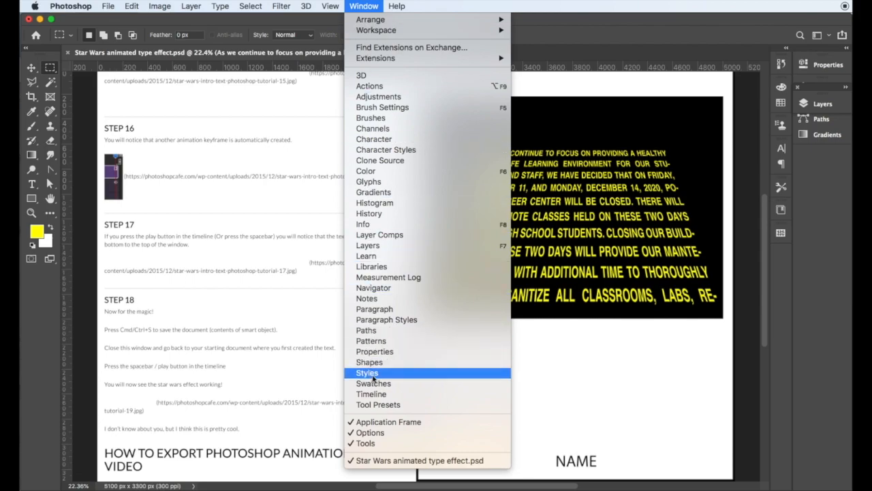
pyautogui.click(372, 394)
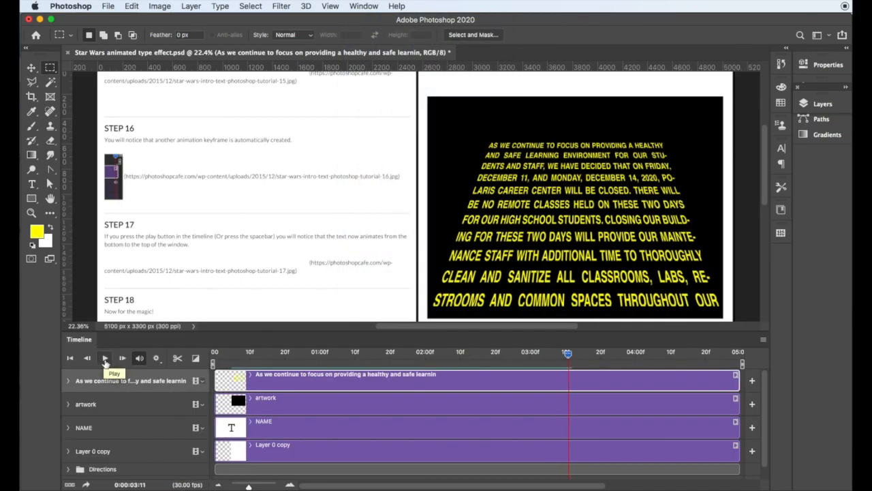
# Check the playback resolution and loop options, and resume playing the crawl from the current frame
pyautogui.click(156, 359)
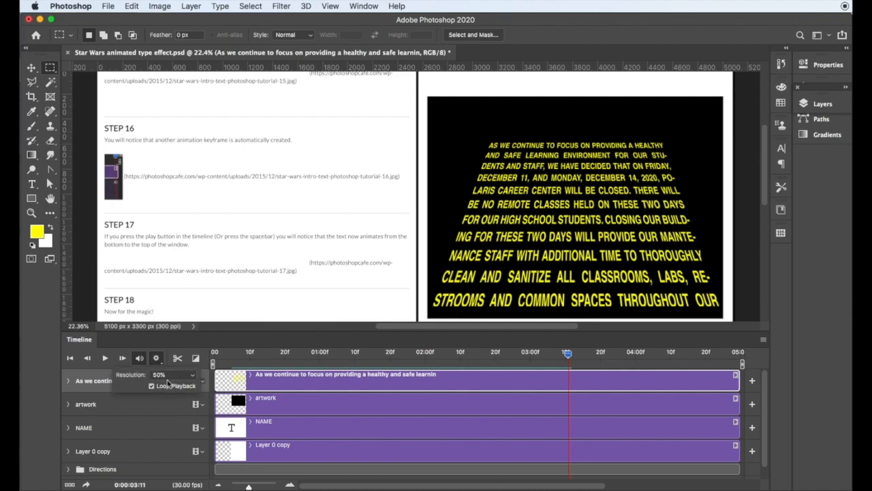
pyautogui.click(193, 310)
pyautogui.press('space')
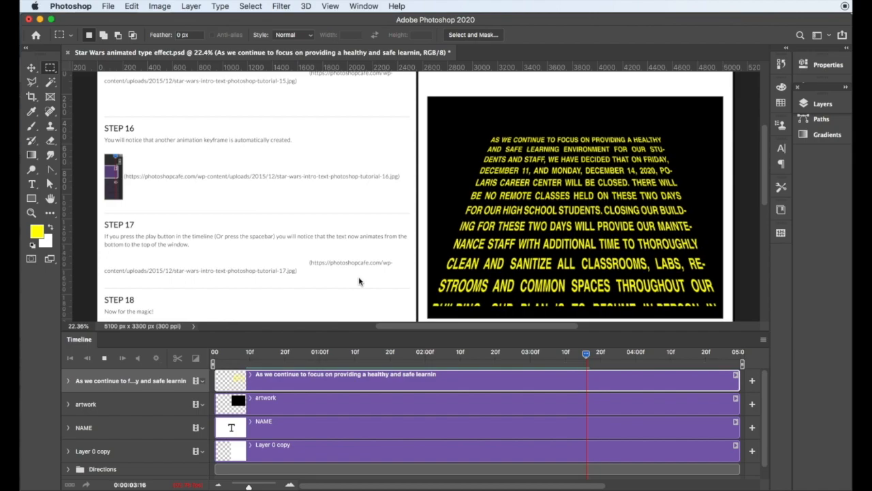